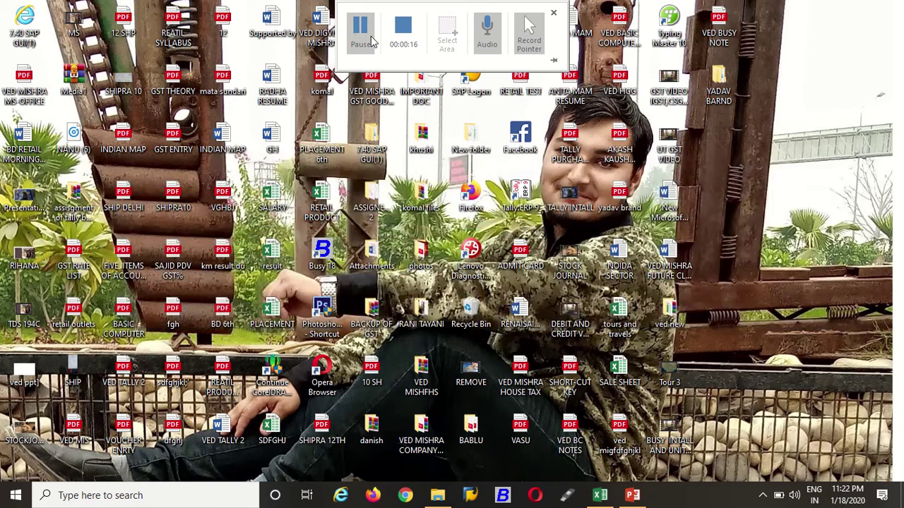
Switch from the desktop to the Excel workbook listing names beside empty FIRST NAME and LAST NAME columns
key("alt+Tab")
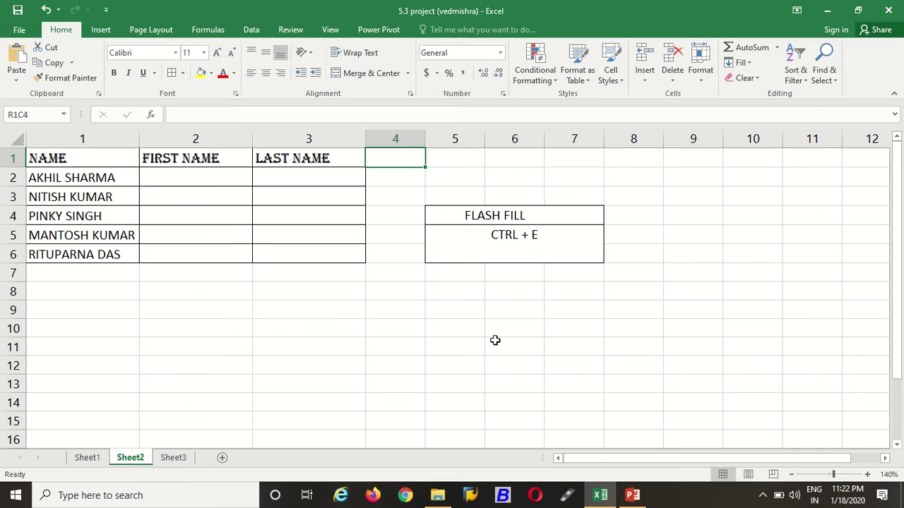
Enter AKHIL as the first FIRST NAME and Flash Fill NITISH, PINKY, MANTOSH and RITUPARNA below it
left_click(197, 197)
left_click(199, 176)
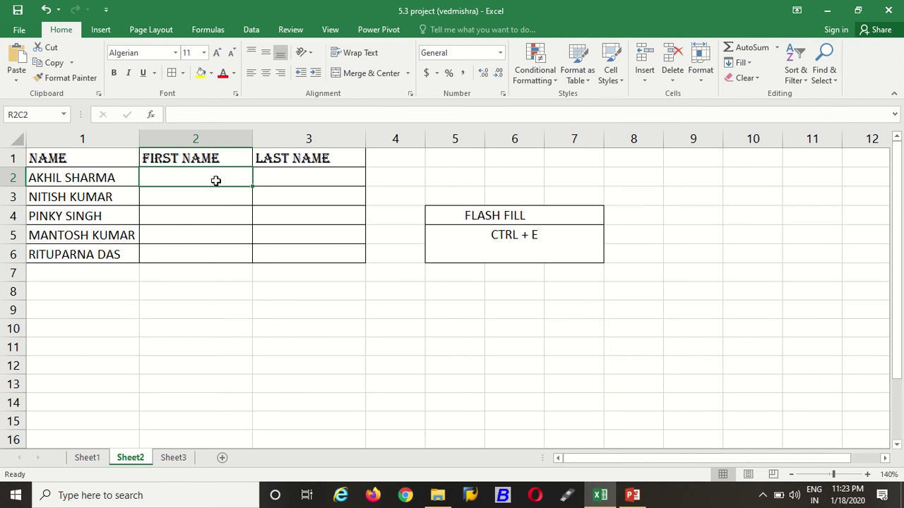
type("A")
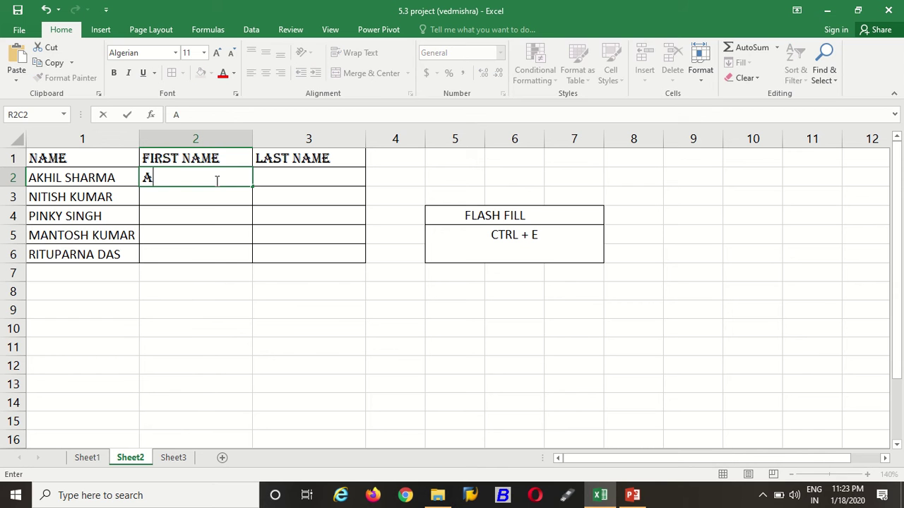
type("KHI;")
key("BackSpace")
type("L")
key("Return")
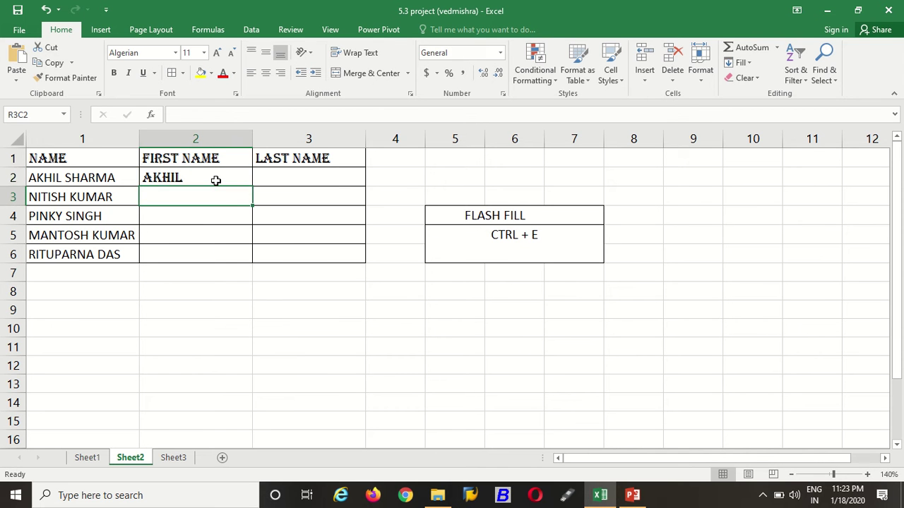
left_click(215, 180)
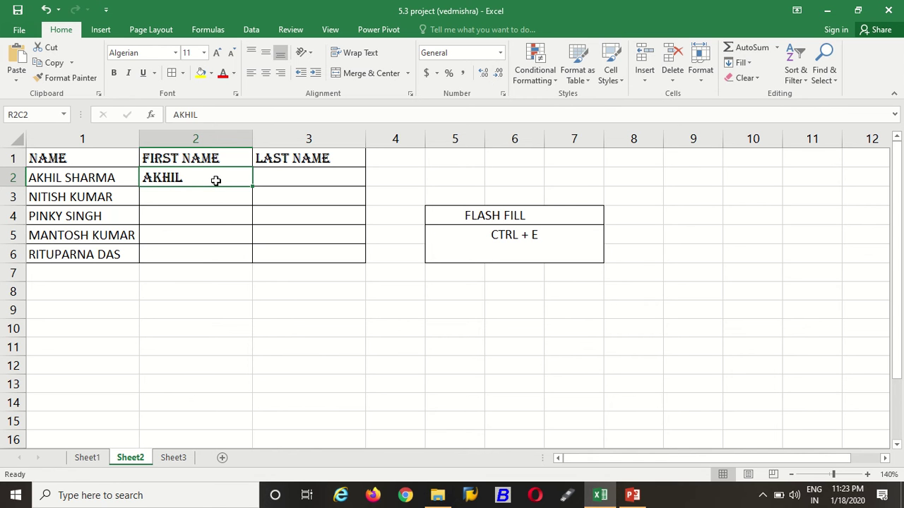
key("Down")
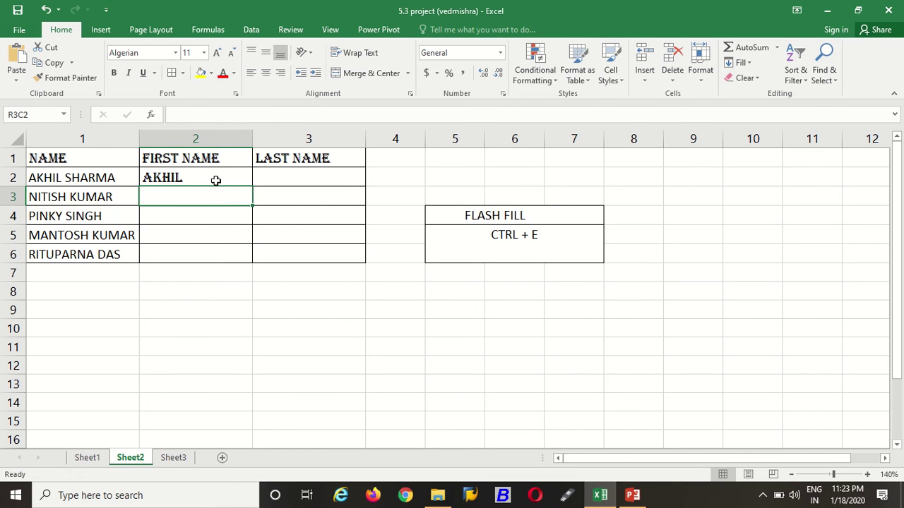
left_click(216, 180)
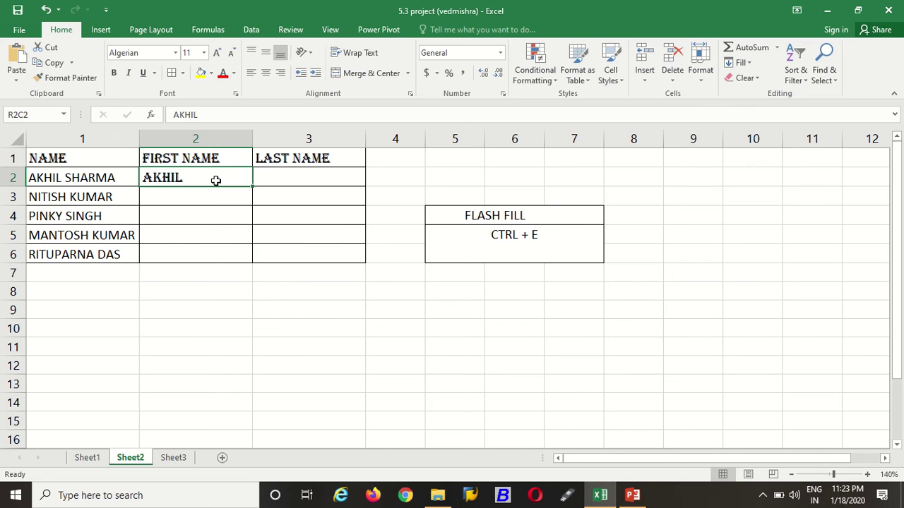
key("ctrl+e")
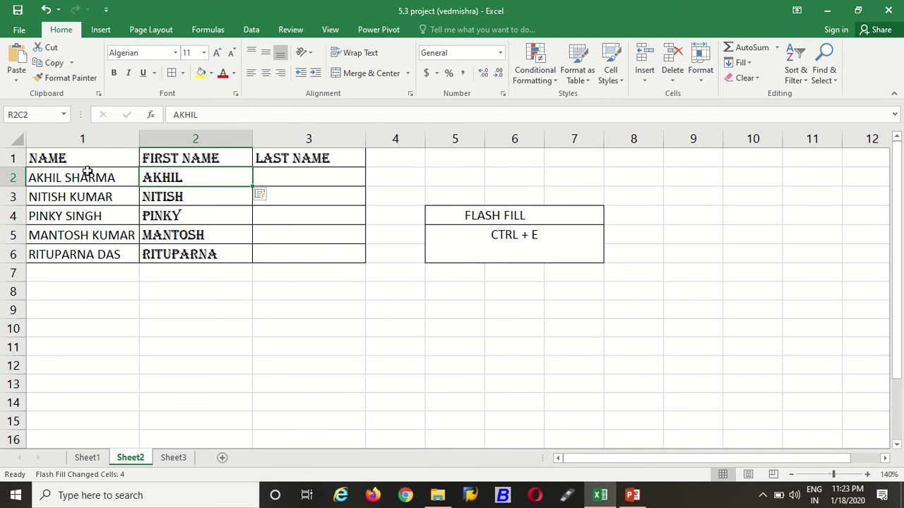
left_click(134, 162)
Insert a blank column before FIRST NAME and clear the previously filled first names
left_click(165, 159)
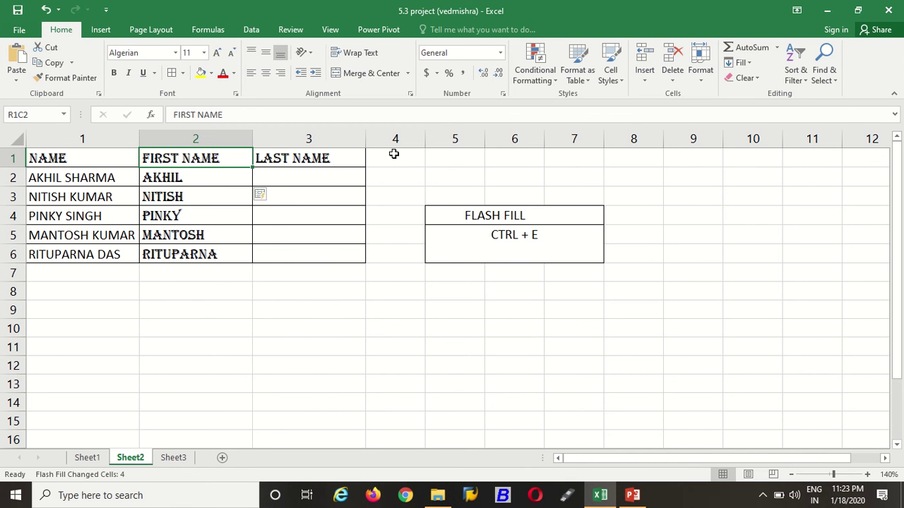
left_click(643, 79)
left_click(660, 128)
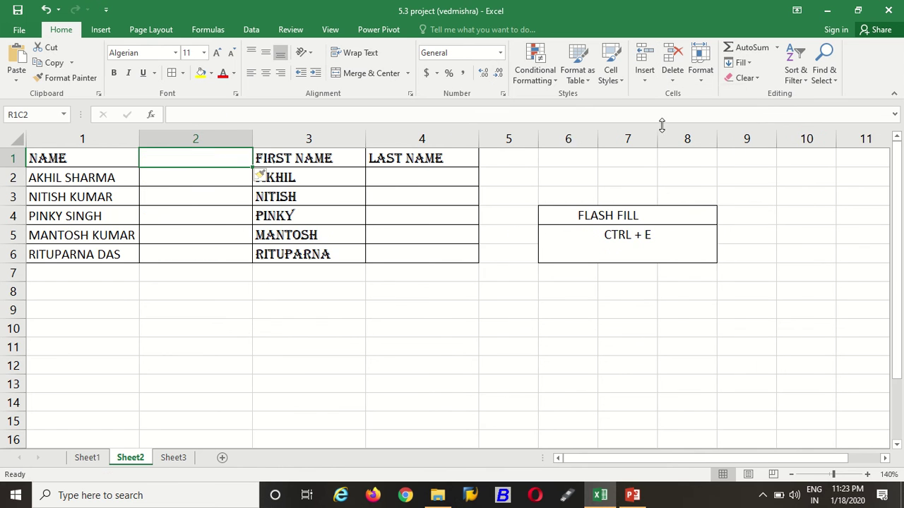
left_click(329, 178)
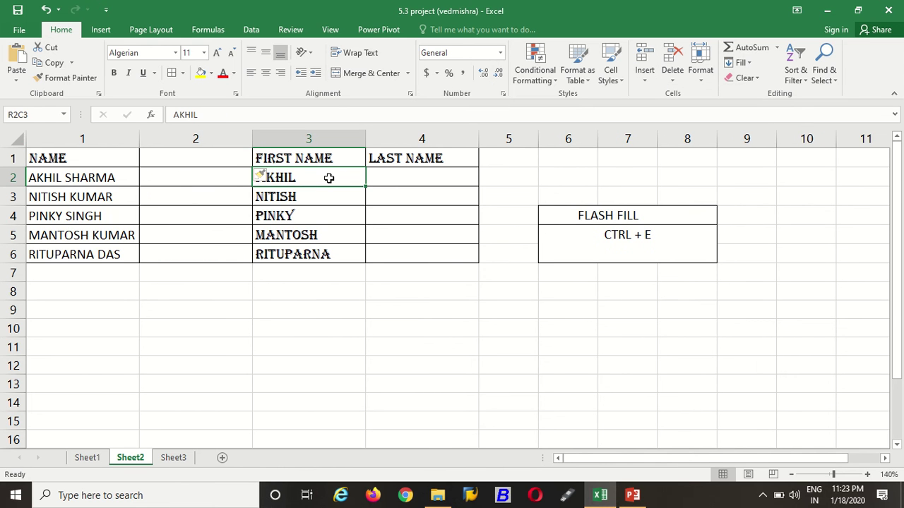
key("shift+Down")
key("shift+Down")
key("shift+Down")
key("shift+Down")
key("shift+Down")
key("shift+Up")
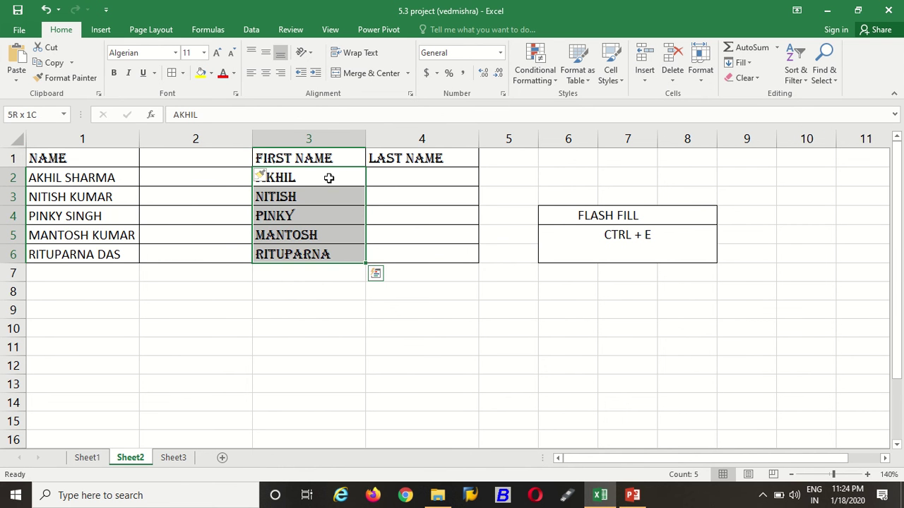
key("Delete")
Enter AKHIL as the example first name and try Flash Fill, dismissing the no-pattern warning
left_click(329, 178)
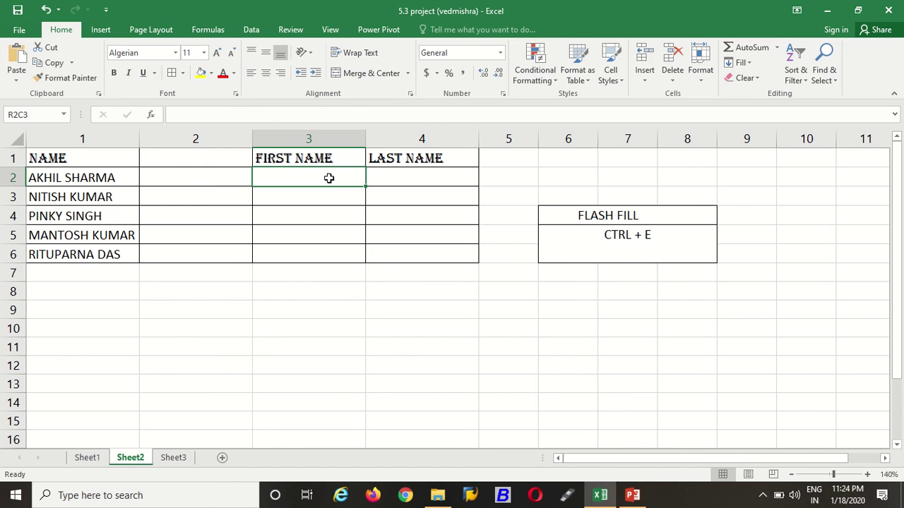
type("A")
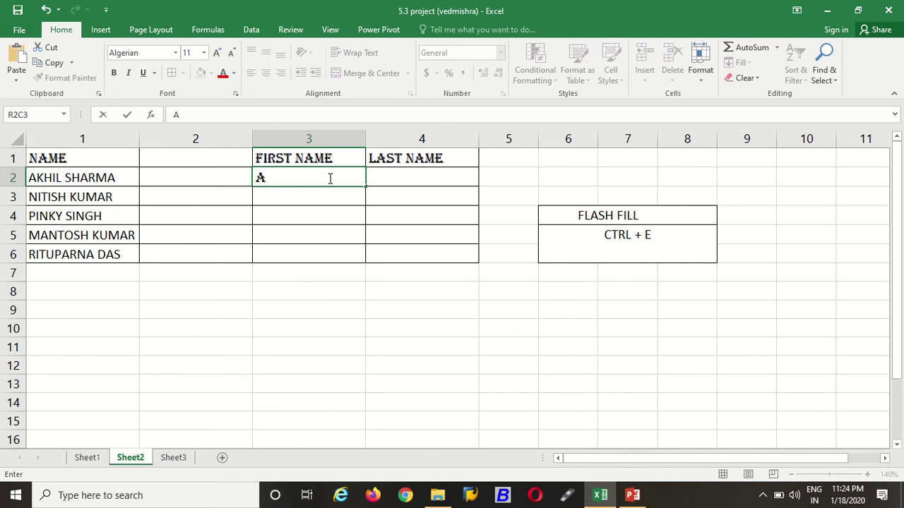
type("KHIL")
key("Return")
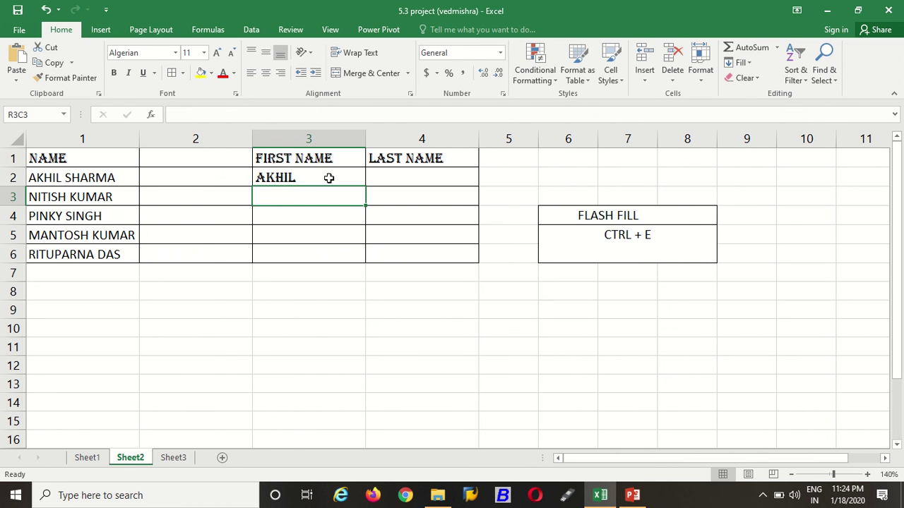
left_click(329, 178)
key("ctrl+e")
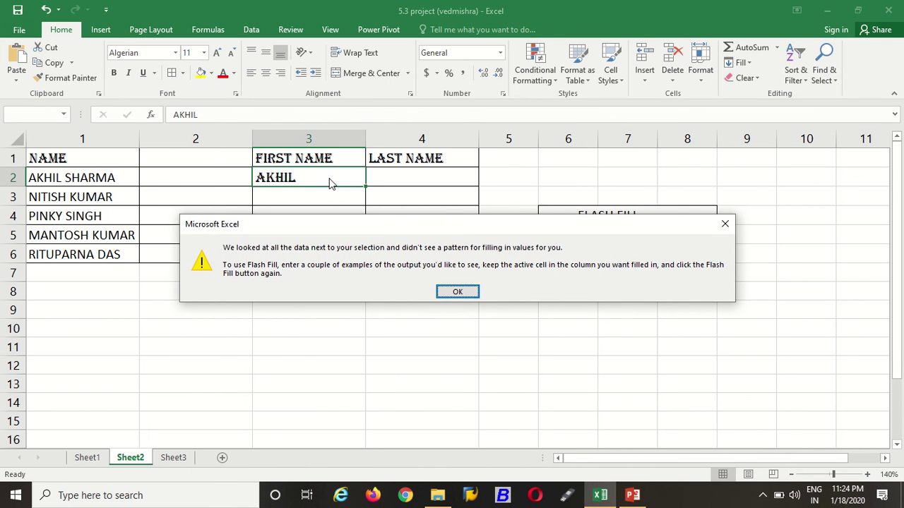
key("Return")
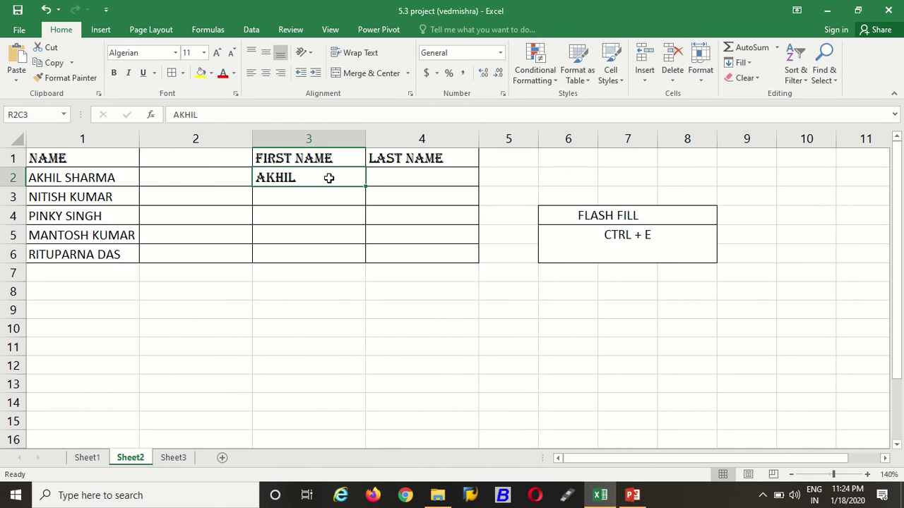
Delete the empty column beside NAME and Flash Fill the remaining first names
left_click(228, 174)
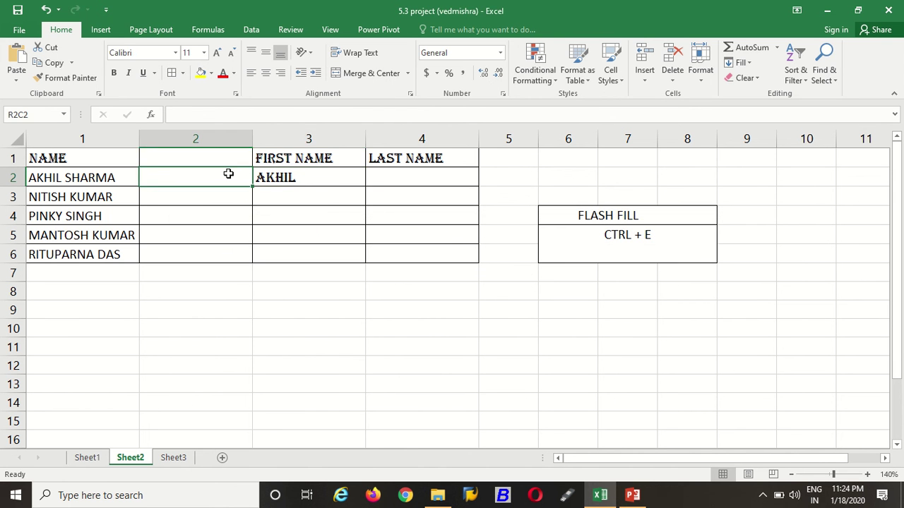
left_click(683, 82)
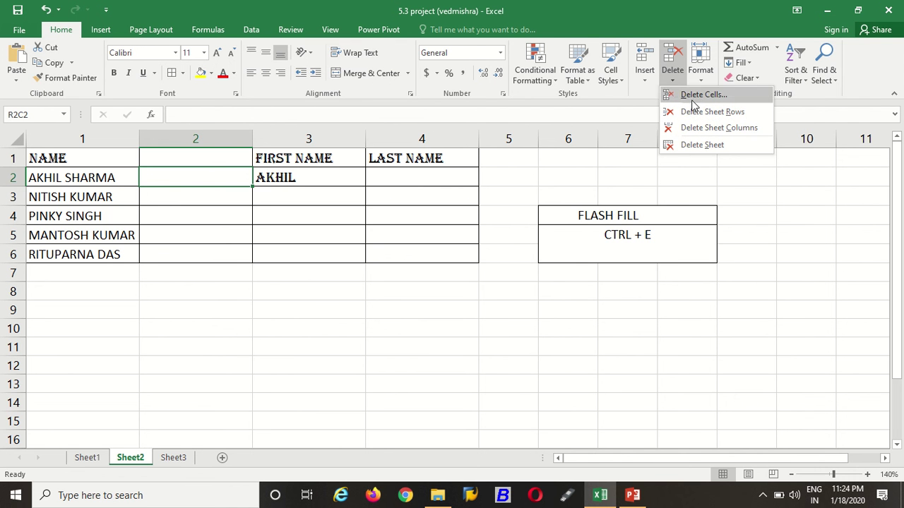
left_click(692, 128)
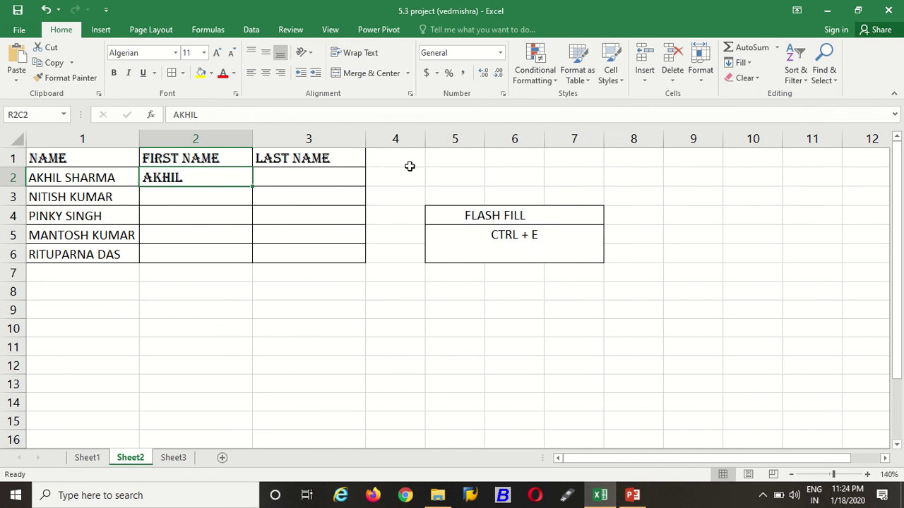
key("Down")
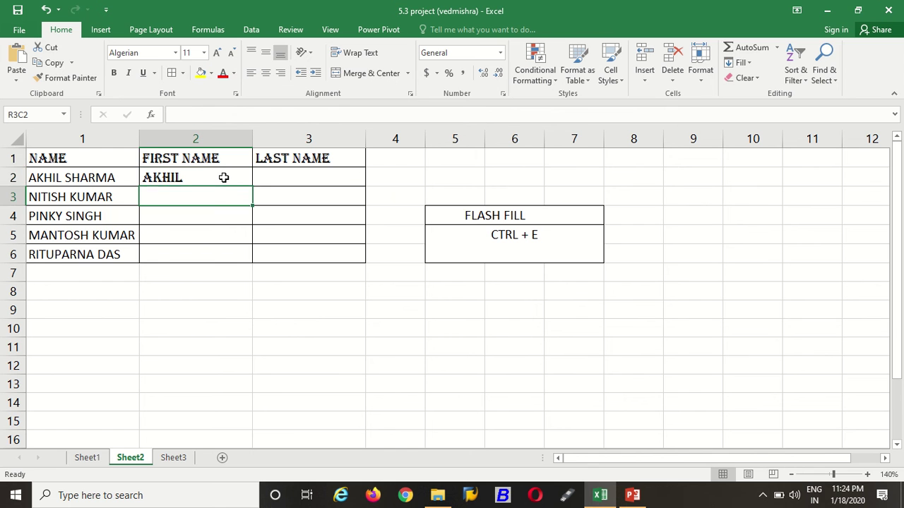
left_click(223, 177)
key("ctrl+e")
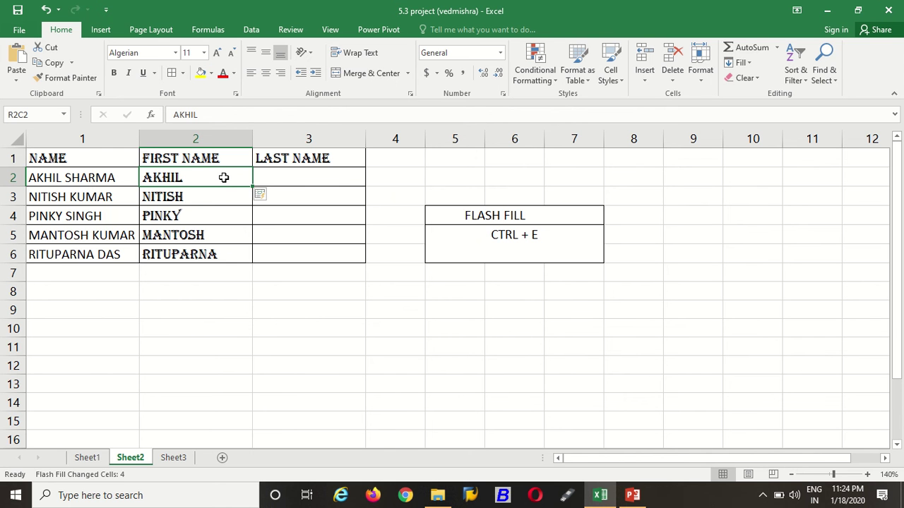
key("Right")
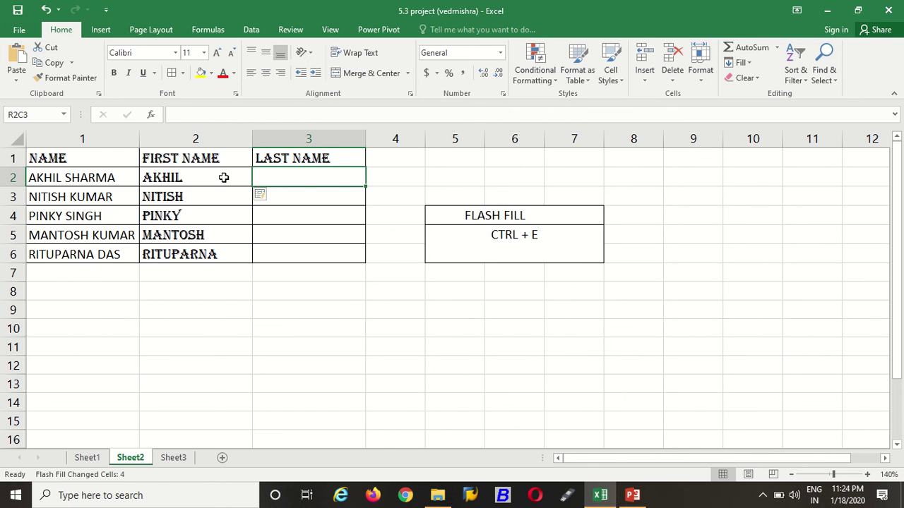
Enter SHARMA as the first LAST NAME and Flash Fill KUMAR, SINGH, KUMAR and DAS below it
type("SHAR")
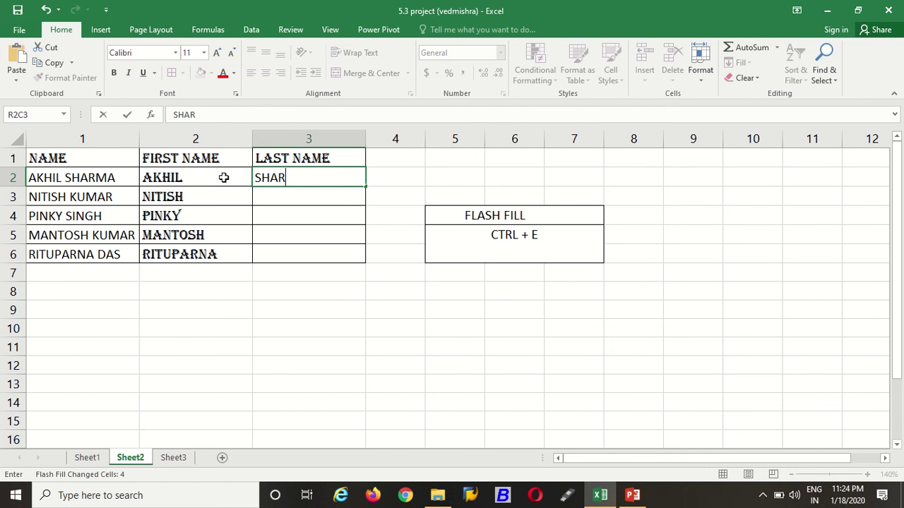
type("MA")
key("Return")
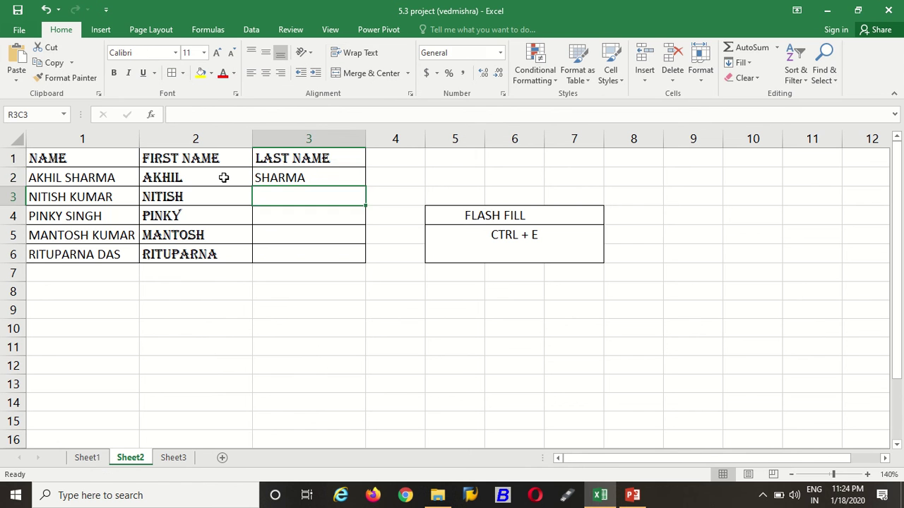
key("Up")
key("ctrl+e")
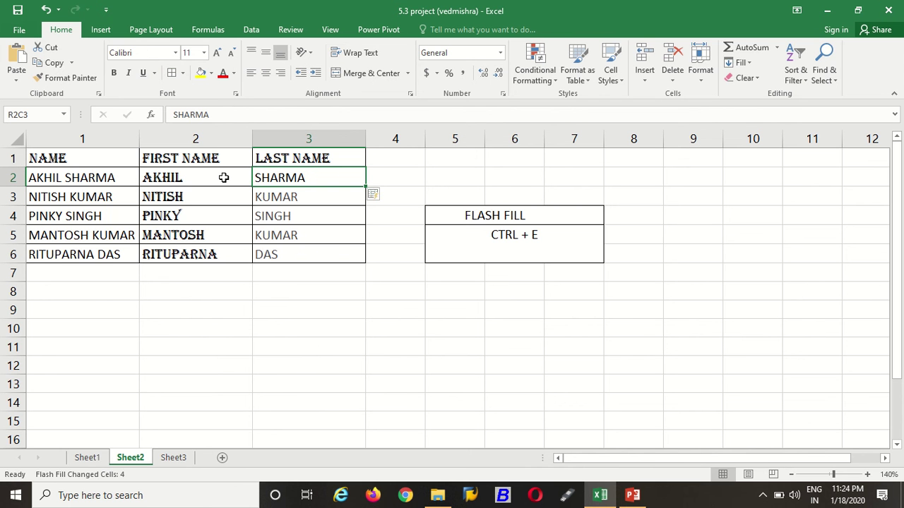
key("Left")
key("Down")
key("Down")
key("Down")
key("Right")
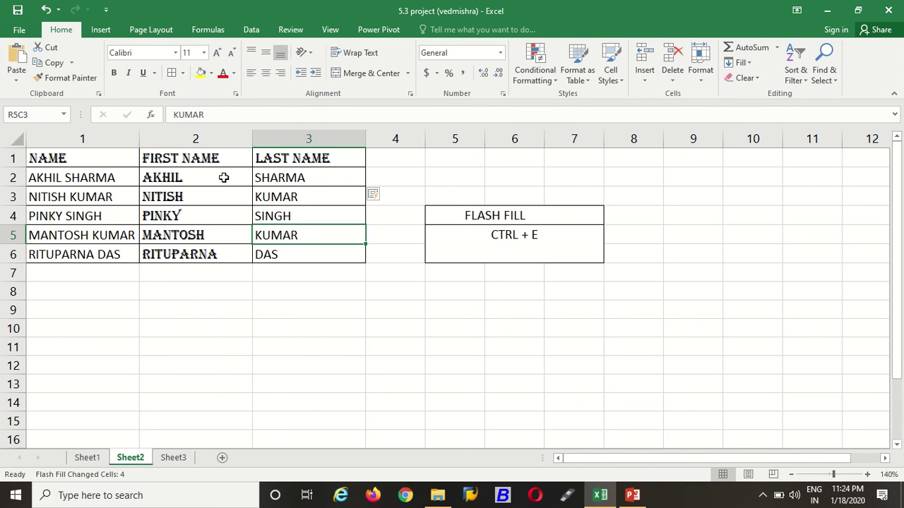
key("Up")
key("Up")
key("Up")
key("Right")
key("Up")
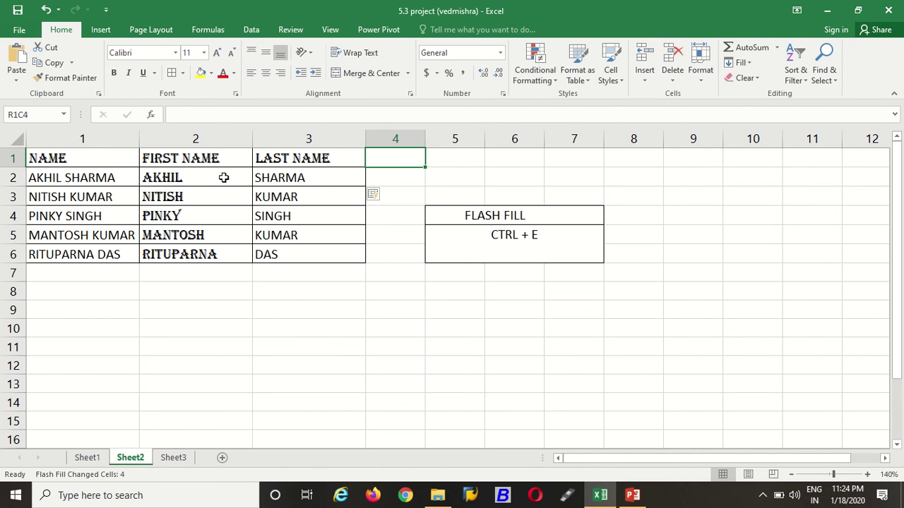
Add a FULL NAME header in column 4 and widen the column to fit full names
type("FULL ")
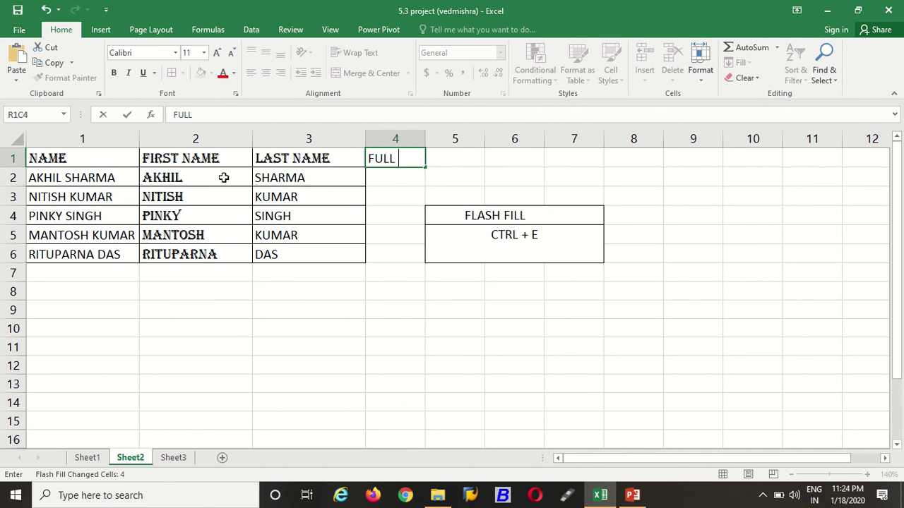
type("NAME")
key("Return")
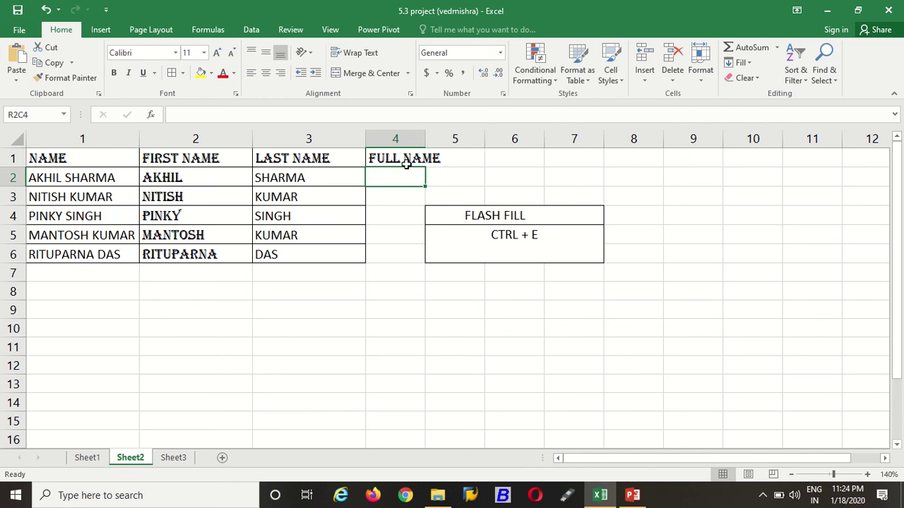
left_click(406, 162)
left_click_drag(425, 138, 467, 138)
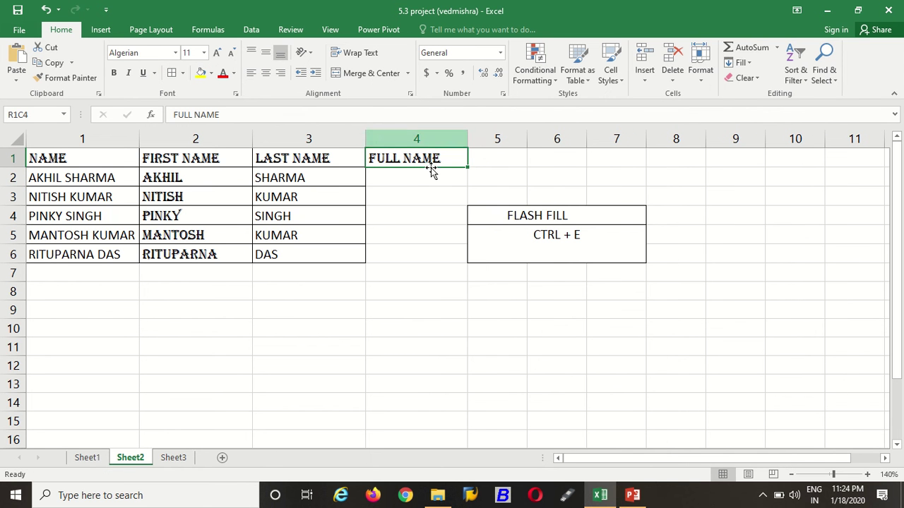
left_click(417, 180)
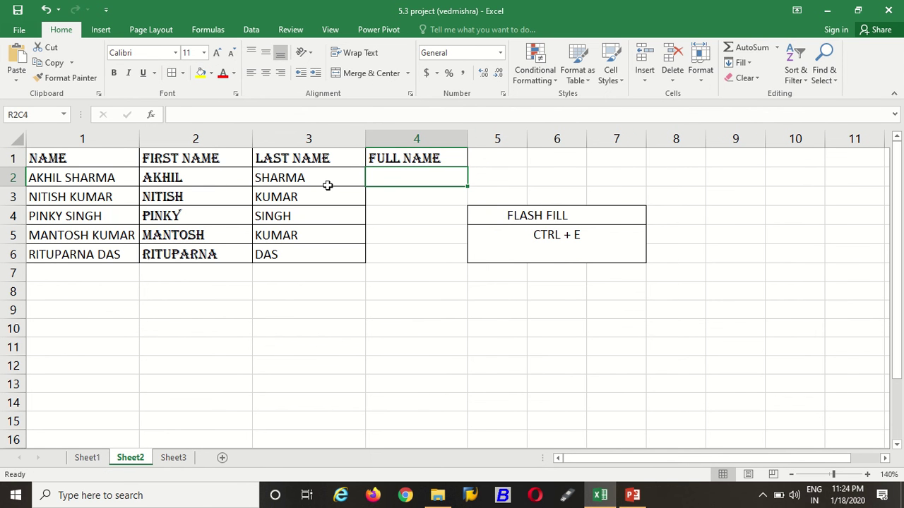
type("AKHI")
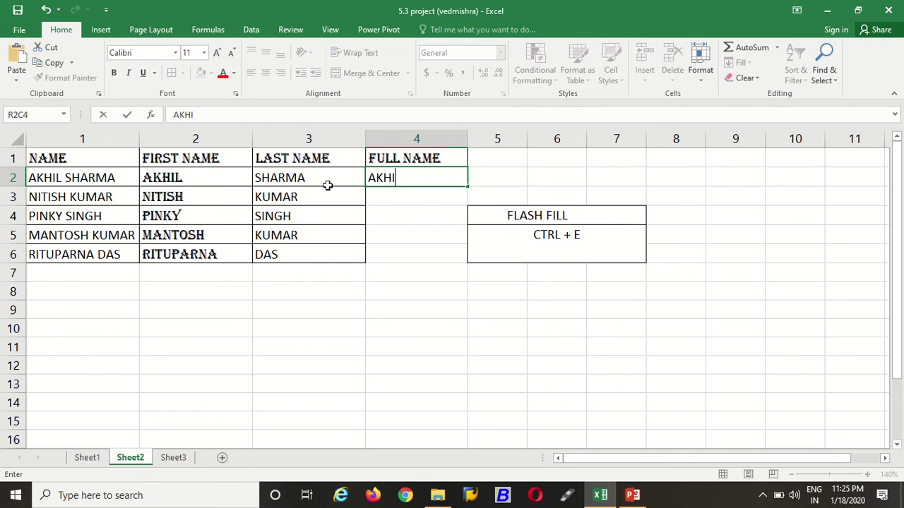
type("L SHAR")
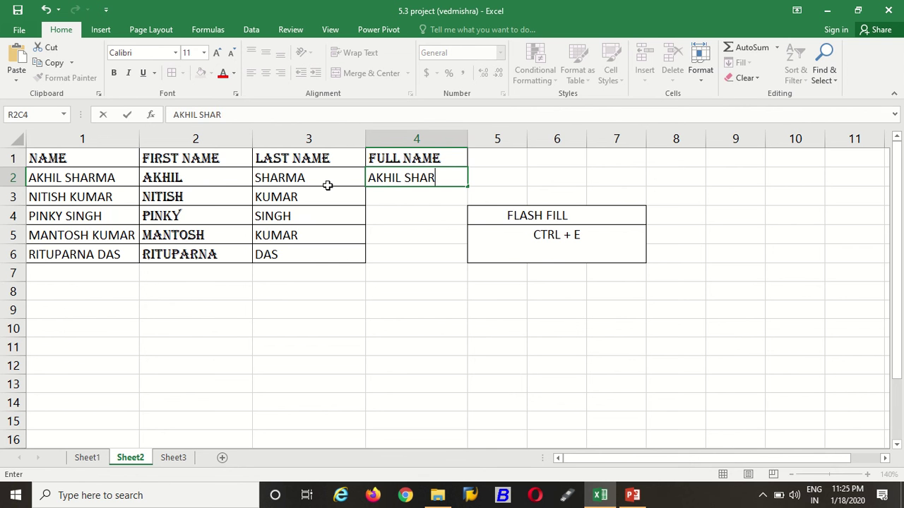
type("MA")
key("Return")
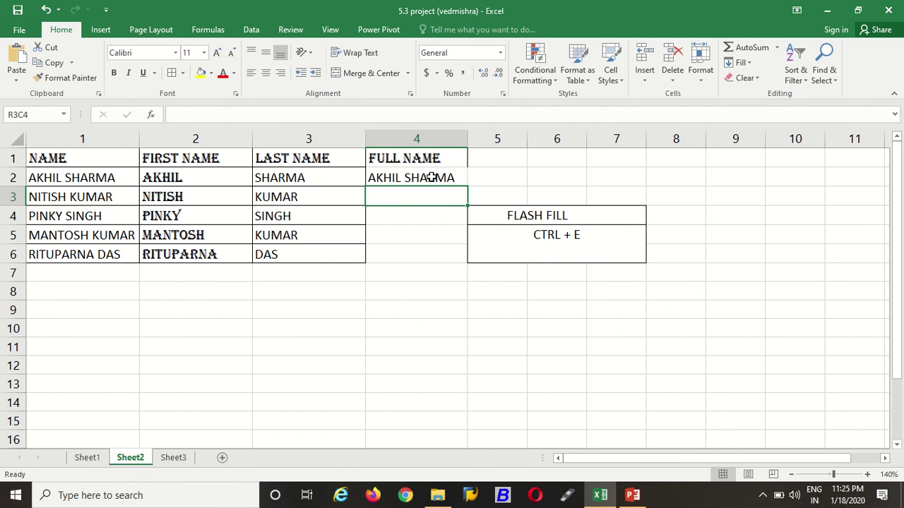
left_click(431, 177)
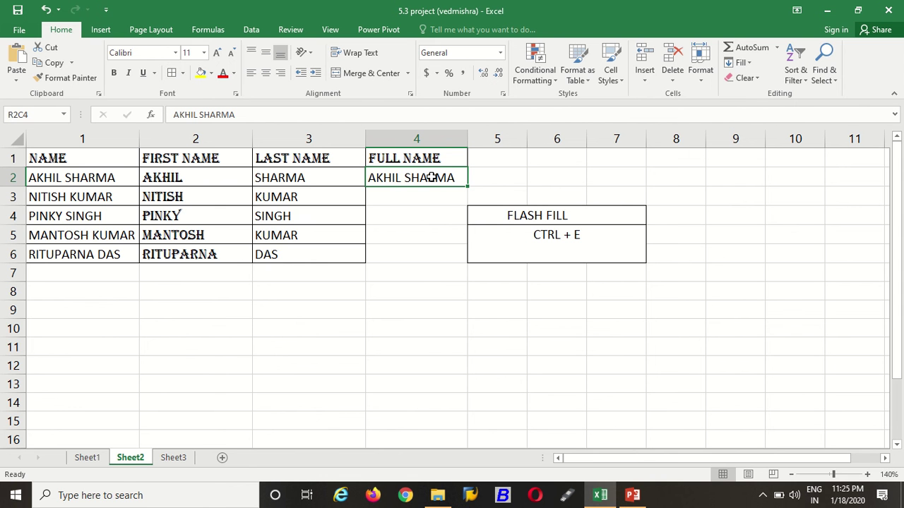
key("ctrl+e")
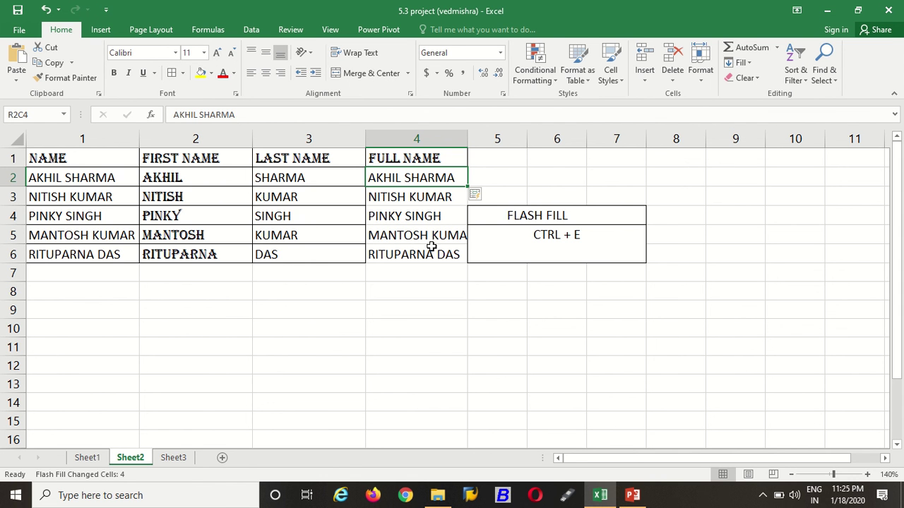
left_click(417, 284)
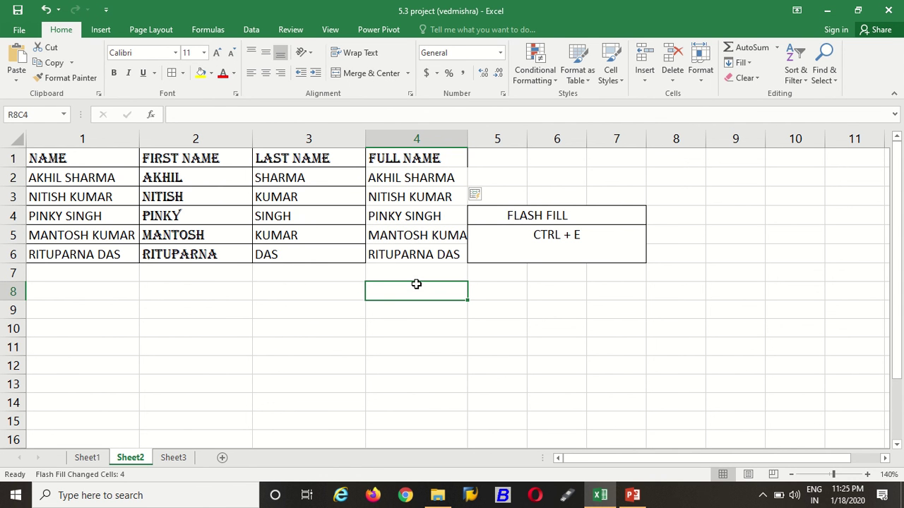